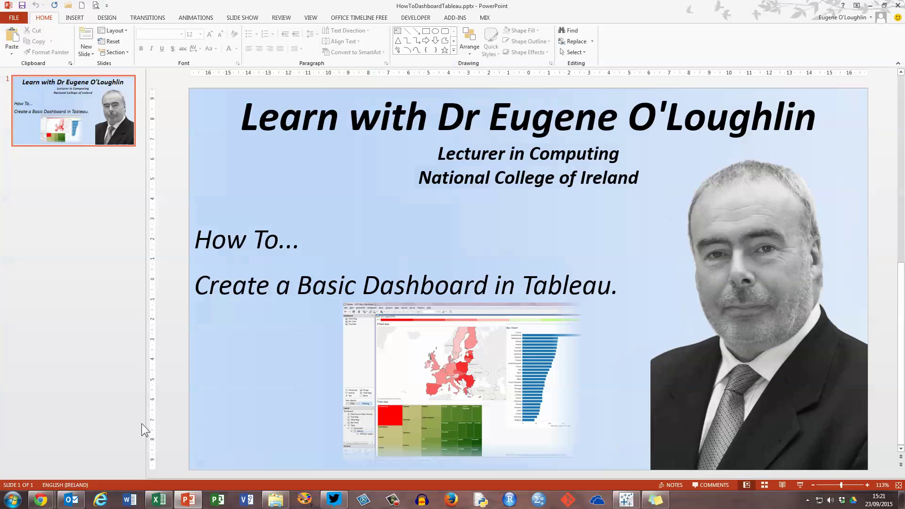
pyautogui.click(627, 502)
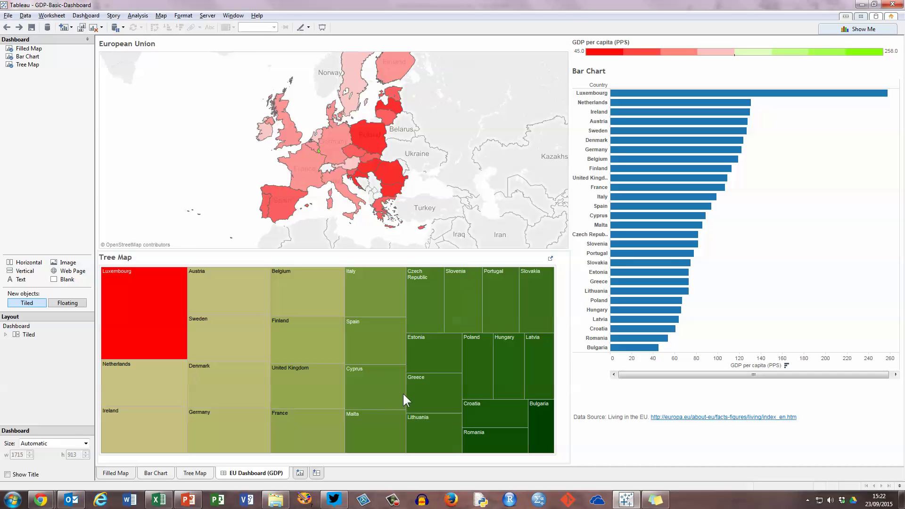
pyautogui.moveTo(403, 394)
pyautogui.moveTo(175, 335)
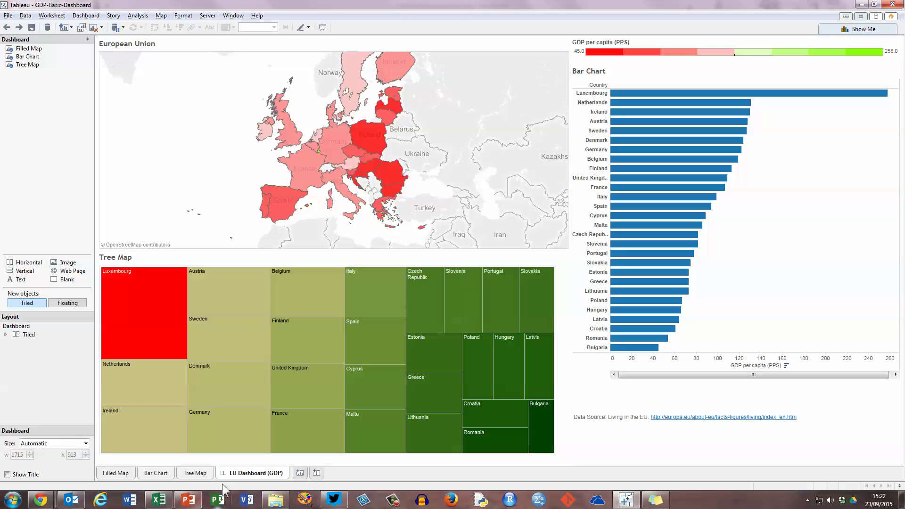
# Delete the EU Dashboard (GDP) sheet, then review the Filled Map, Bar Chart and Tree Map worksheets.
pyautogui.rightClick(268, 478)
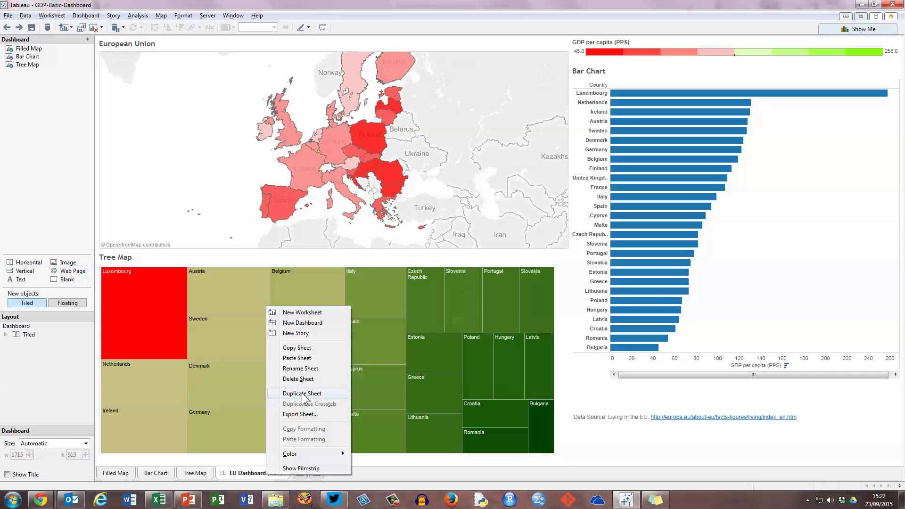
pyautogui.click(313, 377)
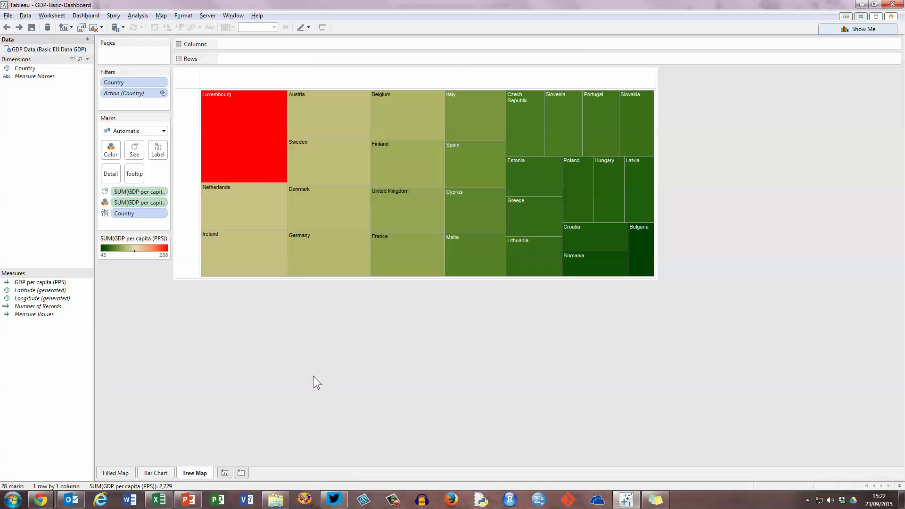
pyautogui.click(112, 473)
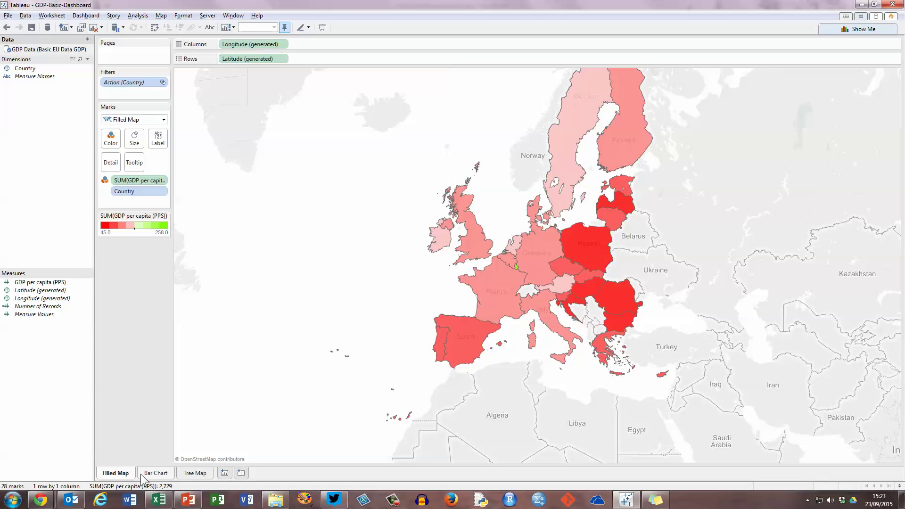
pyautogui.click(160, 474)
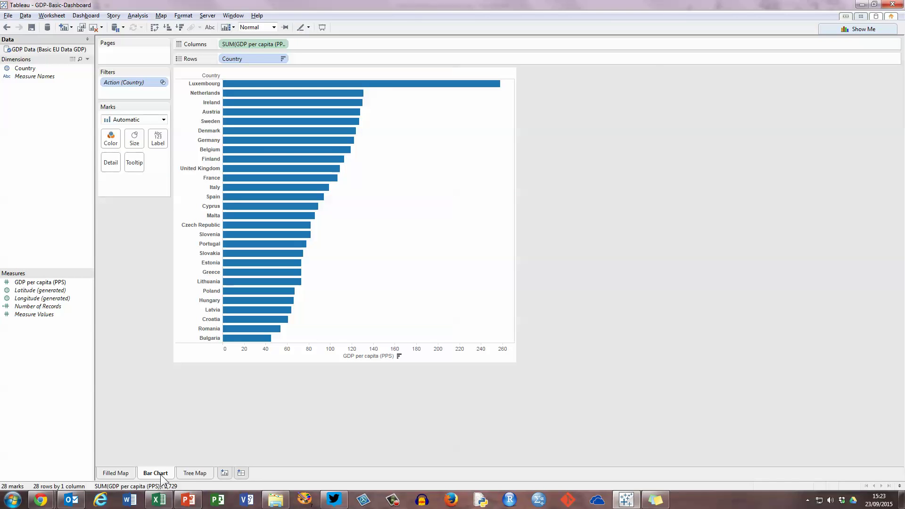
pyautogui.click(202, 473)
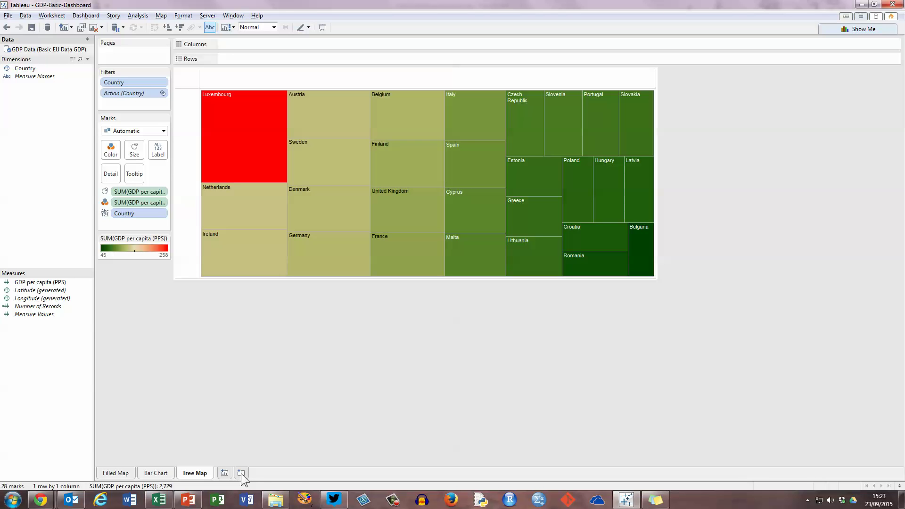
# Build Dashboard 1 with the Filled Map, the Bar Chart to its right, and the Tree Map below.
pyautogui.click(241, 473)
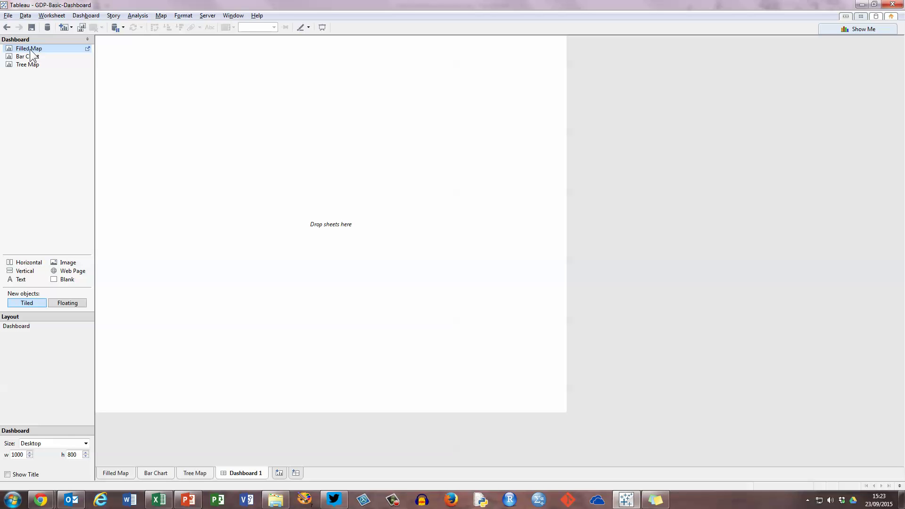
pyautogui.moveTo(26, 49); pyautogui.dragTo(202, 93)
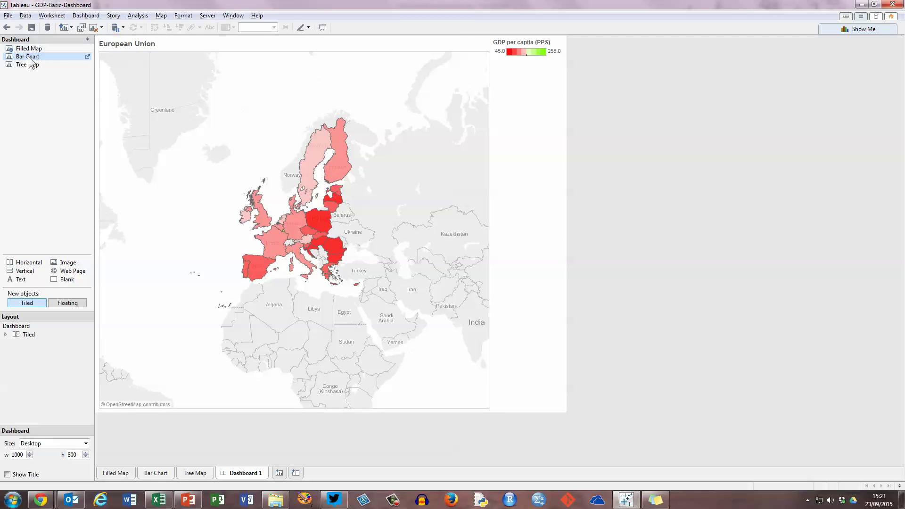
pyautogui.moveTo(30, 57)
pyautogui.mouseDown()
pyautogui.moveTo(66, 69)
pyautogui.moveTo(530, 109)
pyautogui.mouseUp()
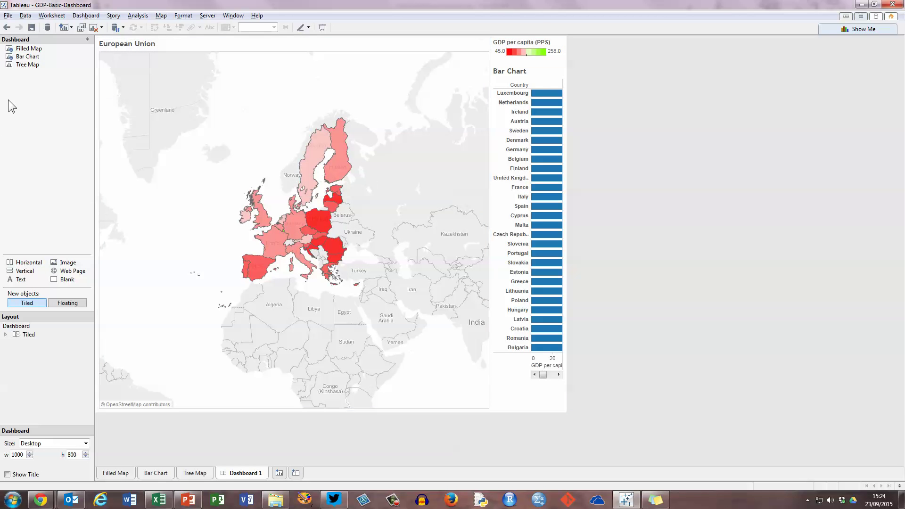
pyautogui.moveTo(21, 65); pyautogui.dragTo(295, 374)
pyautogui.moveTo(298, 361)
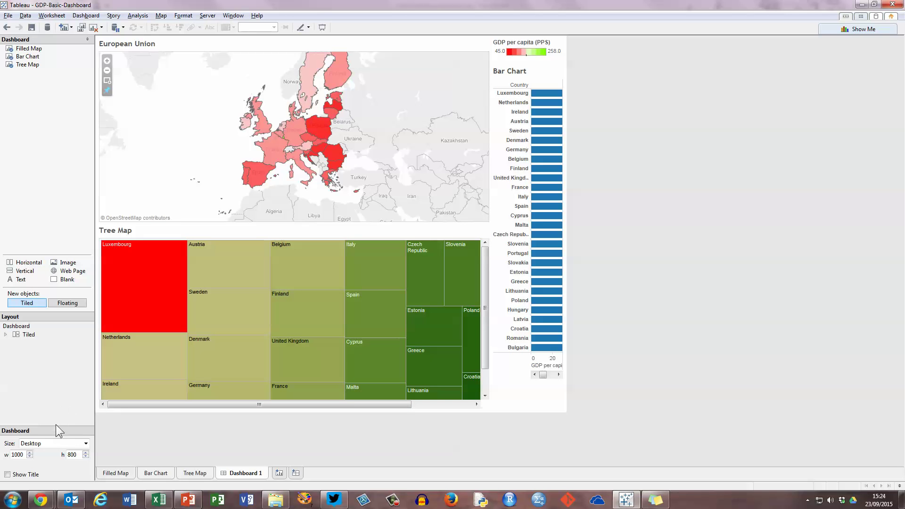
# Set the dashboard size to Automatic so it fills the window.
pyautogui.click(86, 444)
pyautogui.click(86, 444)
pyautogui.click(86, 444)
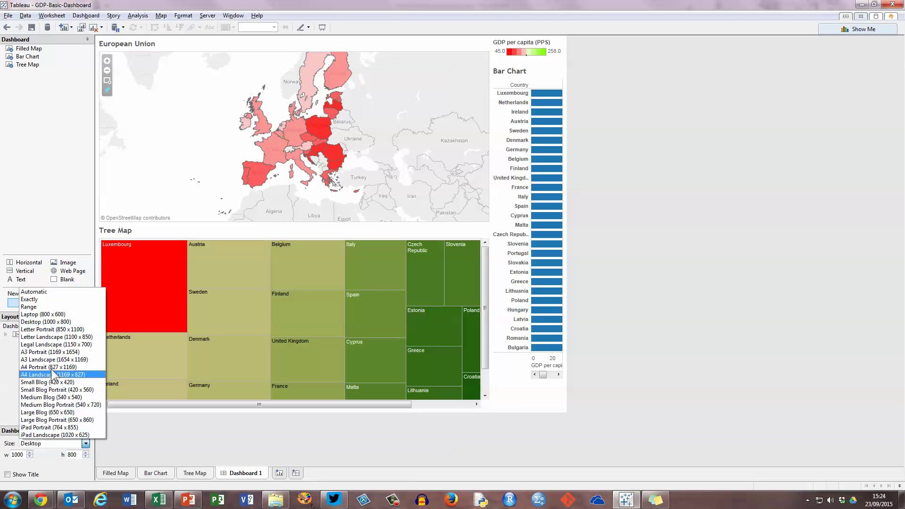
pyautogui.click(54, 292)
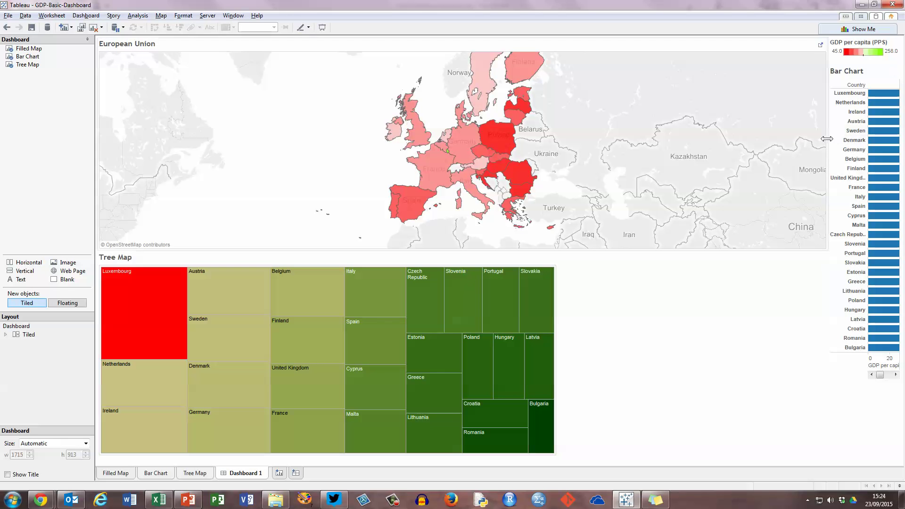
# Widen the bar chart zone, make the map taller, and stretch the bar chart to show all countries.
pyautogui.moveTo(827, 138); pyautogui.dragTo(555, 148)
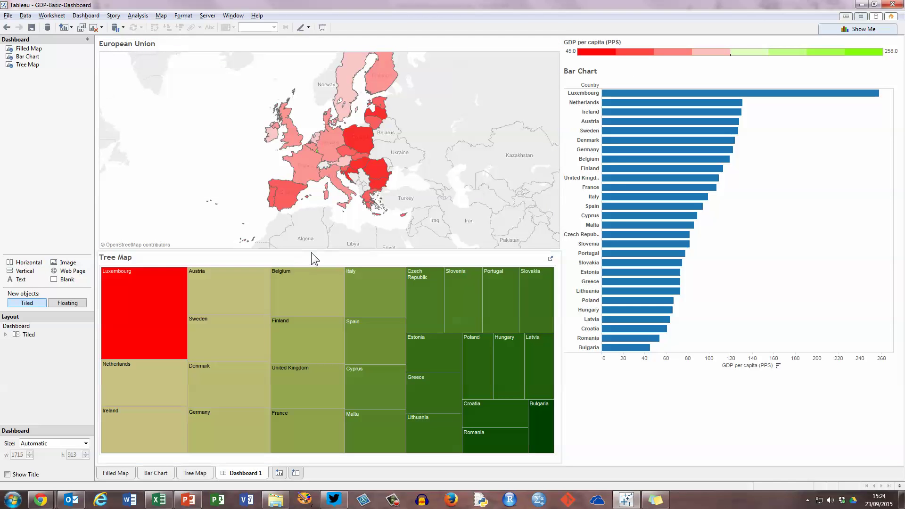
pyautogui.moveTo(325, 249); pyautogui.dragTo(323, 269)
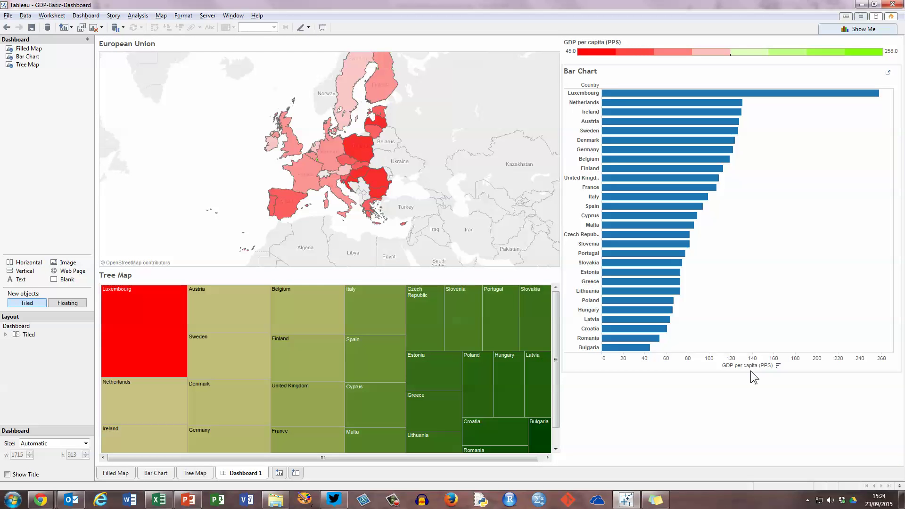
pyautogui.moveTo(750, 373); pyautogui.dragTo(748, 241)
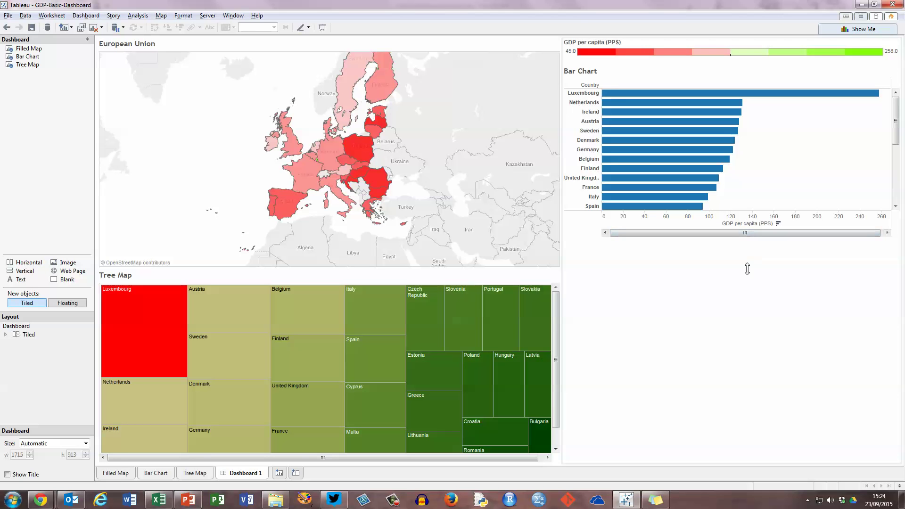
pyautogui.moveTo(745, 305); pyautogui.dragTo(736, 381)
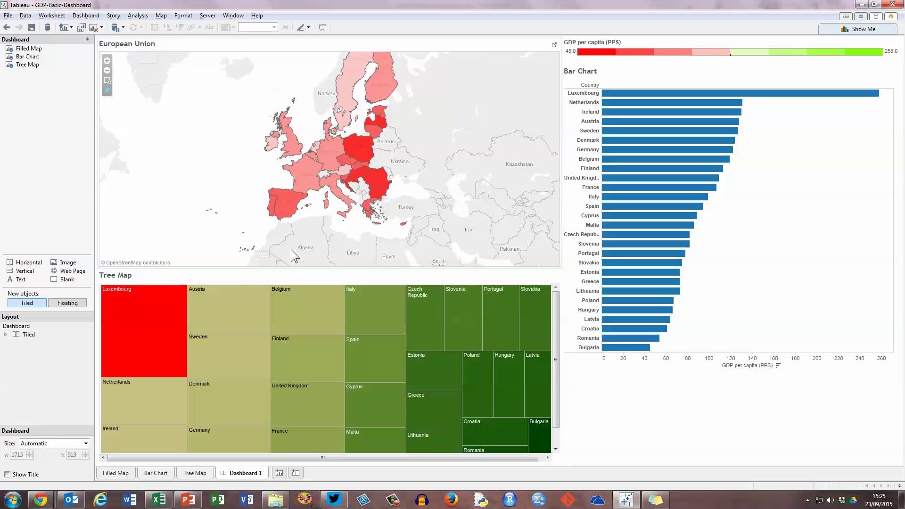
# Select the Bar Chart zone on Dashboard 1 and show its dropdown options menu.
pyautogui.click(235, 276)
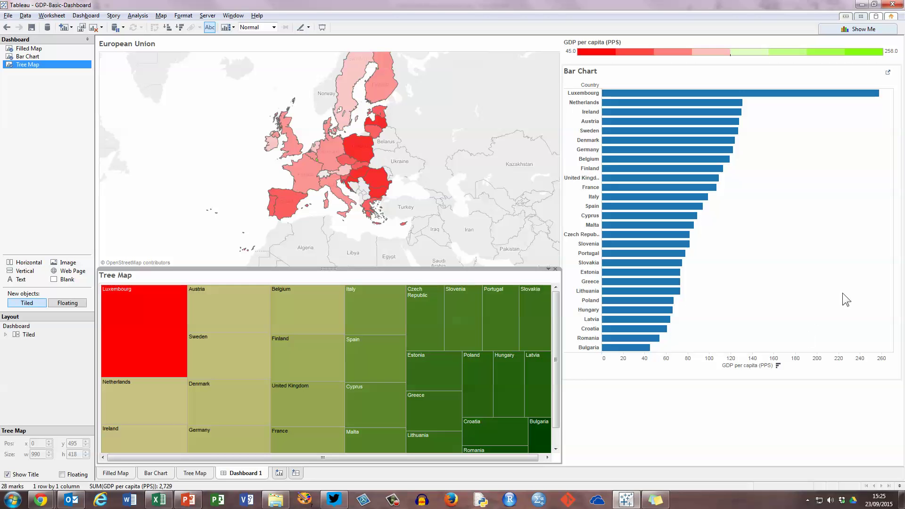
pyautogui.moveTo(431, 320)
pyautogui.click(850, 74)
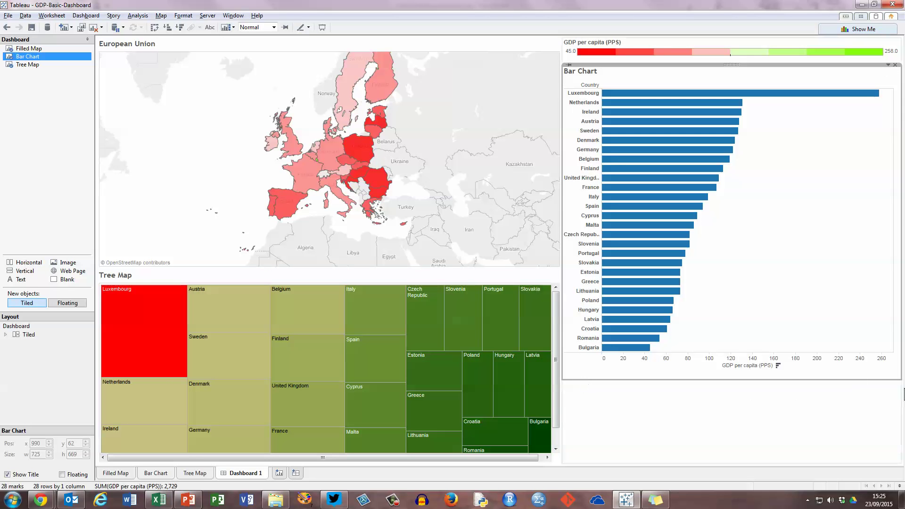
pyautogui.click(888, 65)
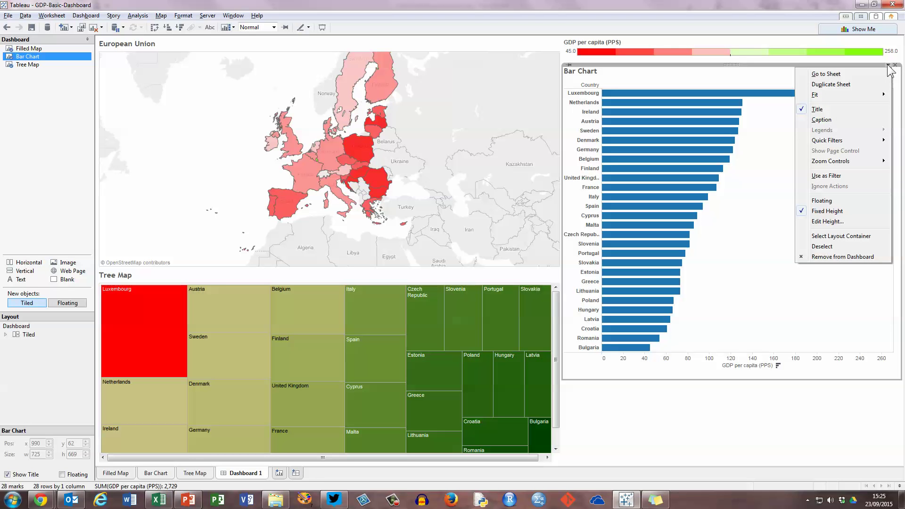
# Set the Bar Chart to Use as Filter and test it by filtering to Germany, then clearing it.
pyautogui.click(830, 178)
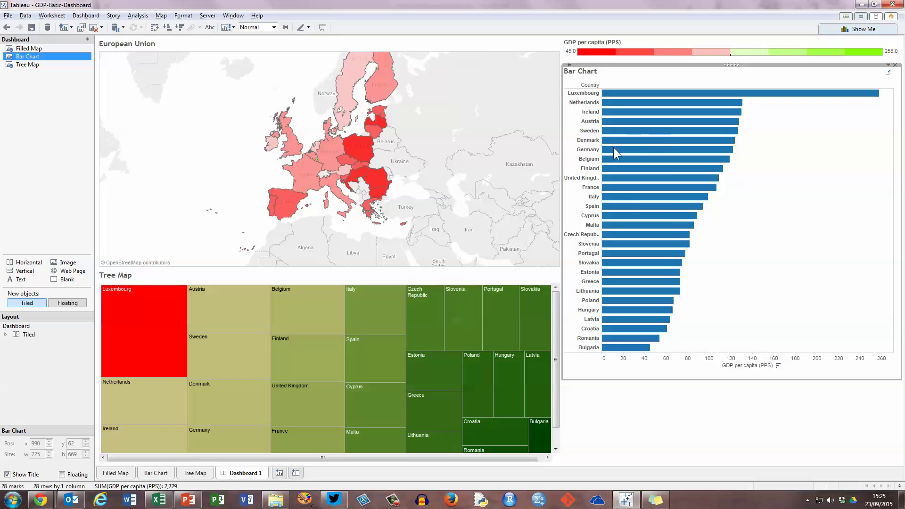
pyautogui.click(660, 149)
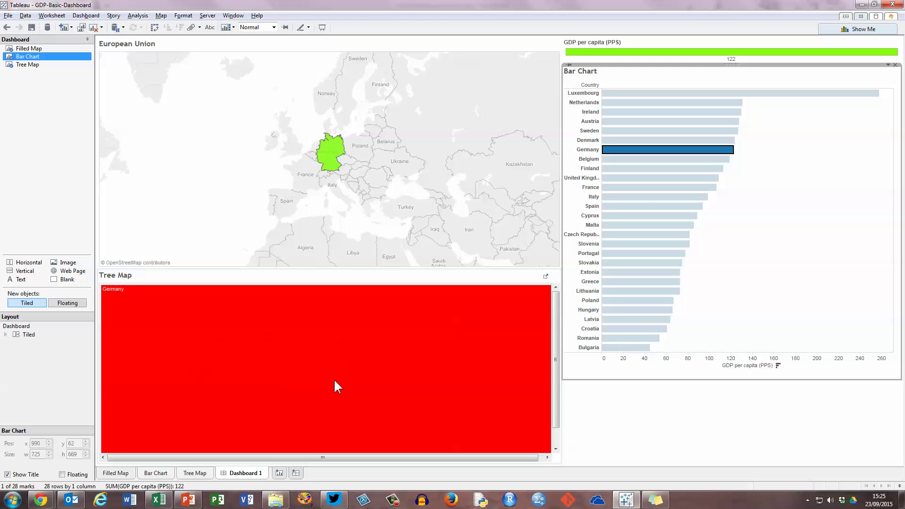
pyautogui.moveTo(251, 373)
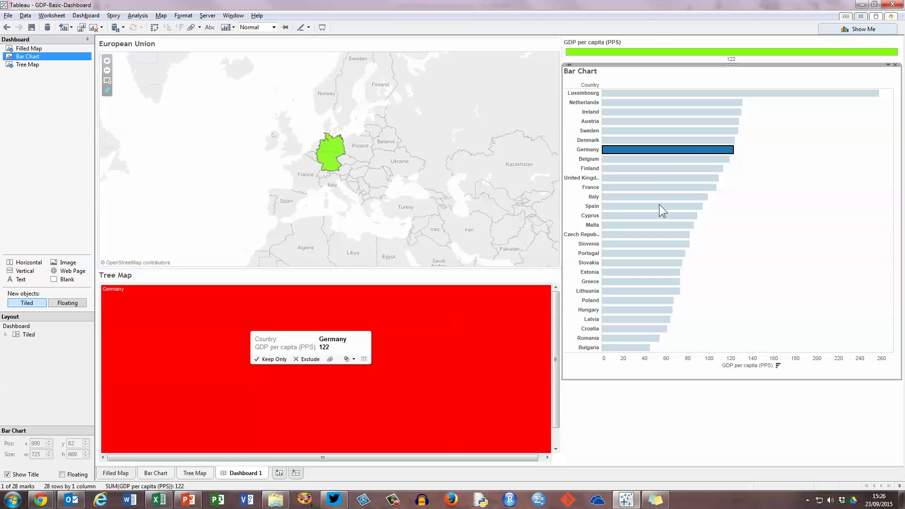
pyautogui.click(705, 149)
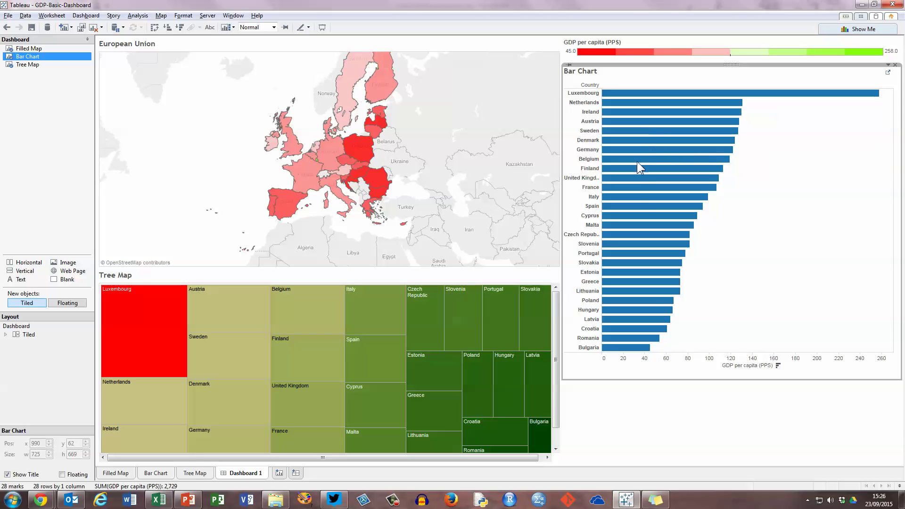
# Filter the map and tree map to Italy, then clear it to show all countries.
pyautogui.moveTo(637, 199)
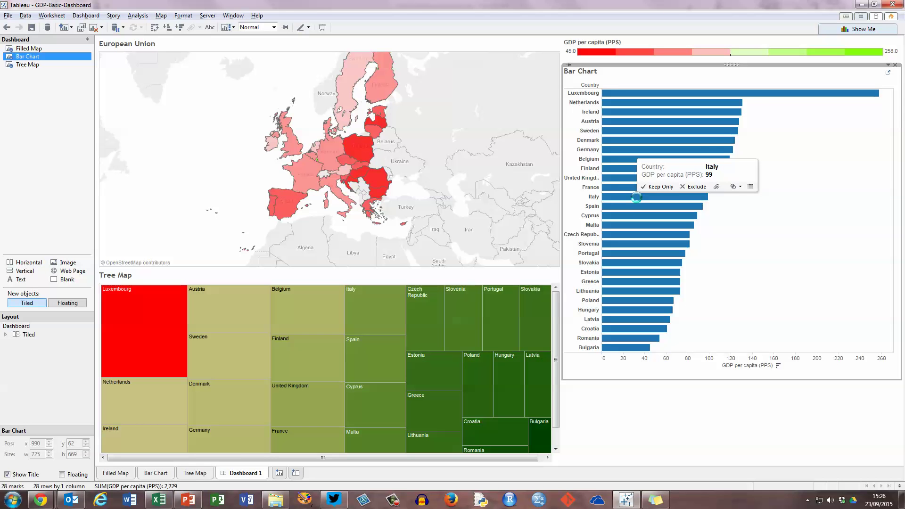
pyautogui.click(635, 197)
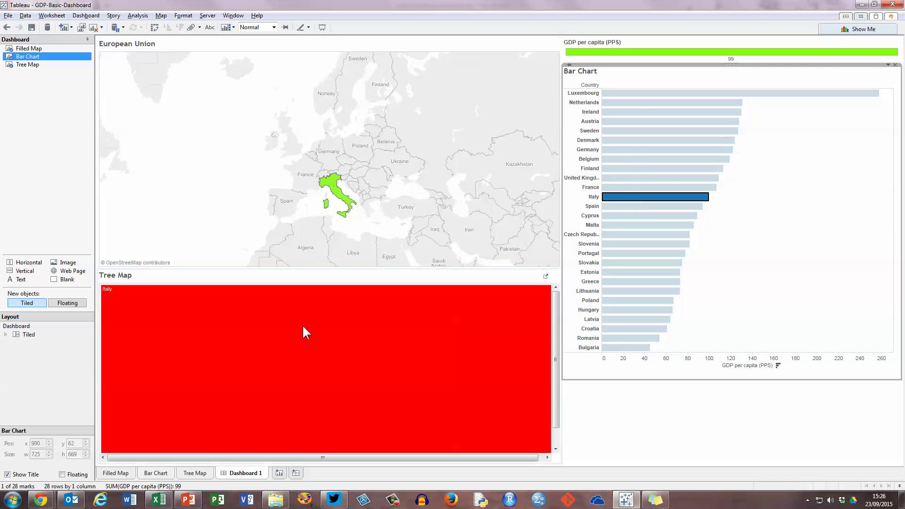
pyautogui.moveTo(330, 361)
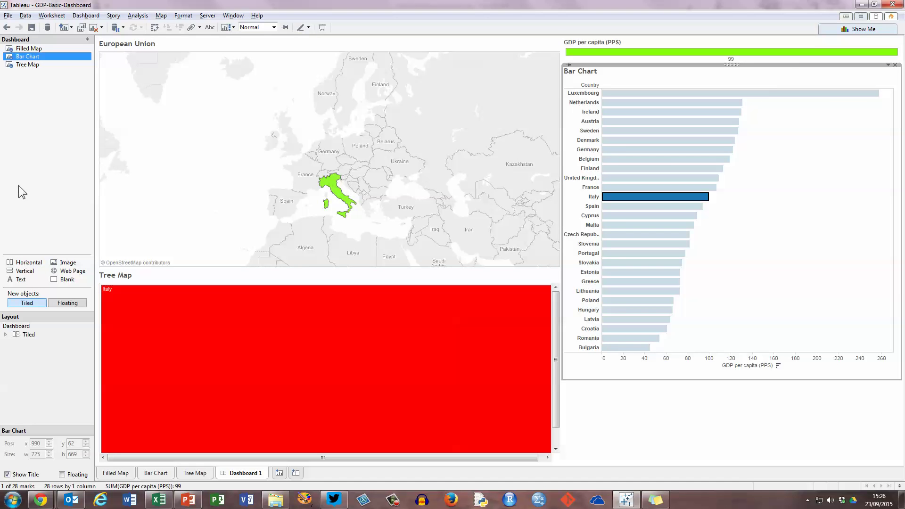
pyautogui.click(666, 194)
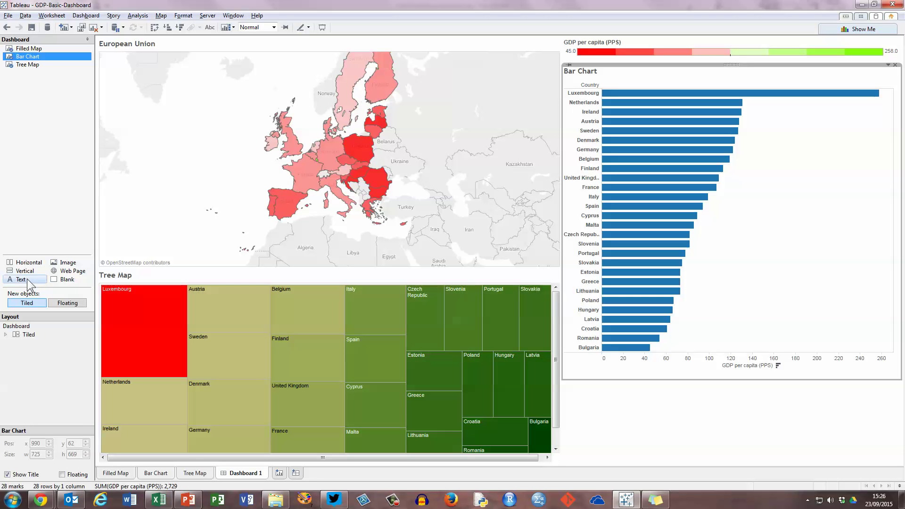
# Add a text item below the Bar Chart reading 'Data Source: Living in teh EU -'.
pyautogui.moveTo(27, 278)
pyautogui.mouseDown()
pyautogui.moveTo(207, 325)
pyautogui.moveTo(555, 394)
pyautogui.moveTo(659, 425)
pyautogui.moveTo(663, 437)
pyautogui.mouseUp()
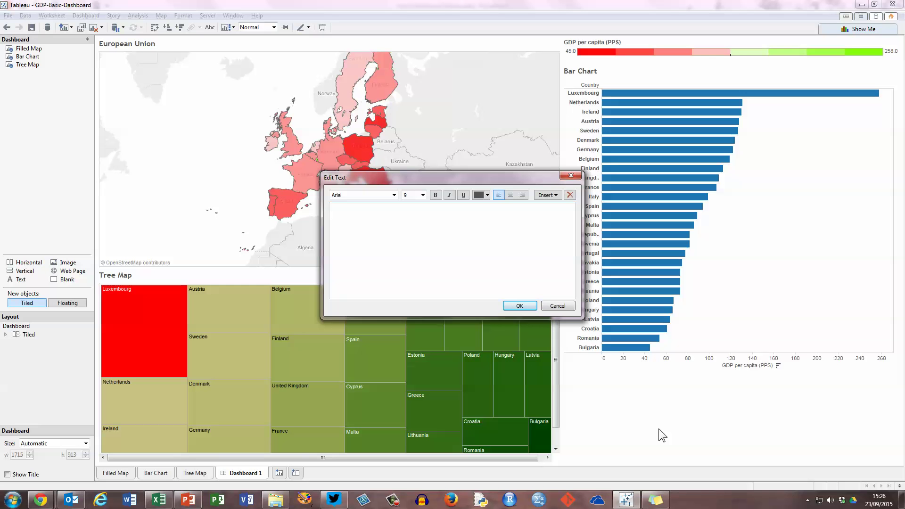
pyautogui.write('Data Source: Living in teh EU -')
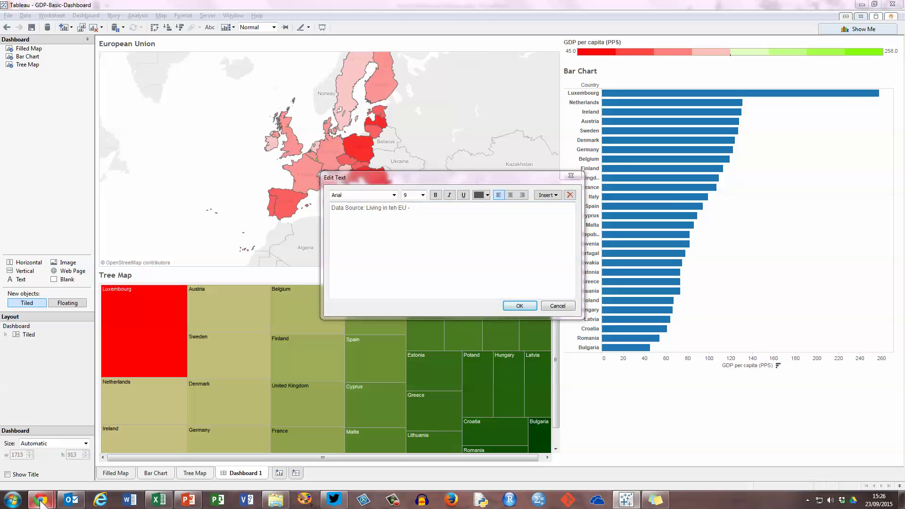
# Copy the Living in the EU page's full URL from Chrome's address bar.
pyautogui.moveTo(41, 499)
pyautogui.click(67, 446)
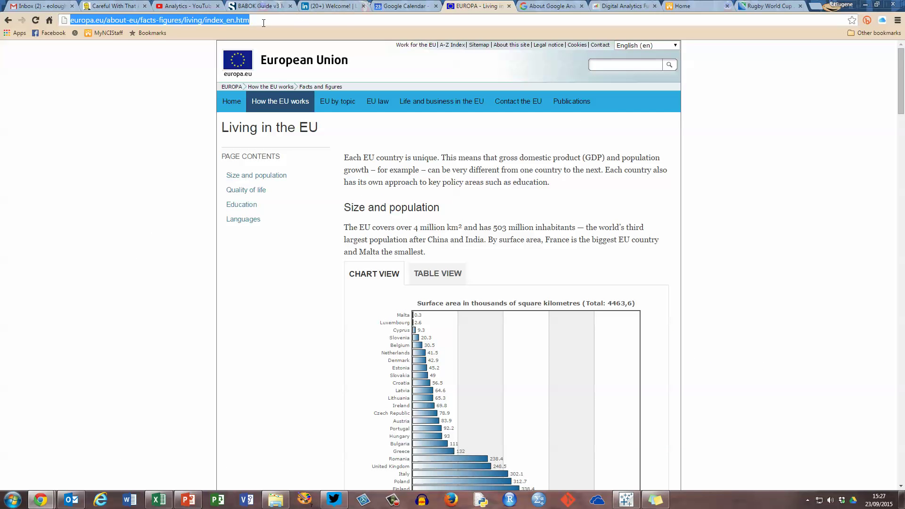
pyautogui.click(294, 23)
pyautogui.moveTo(277, 20); pyautogui.dragTo(52, 21)
pyautogui.rightClick(141, 24)
pyautogui.click(171, 55)
# Paste the europa.eu URL after the note, correct 'teh' to 'the', and confirm the text.
pyautogui.click(626, 499)
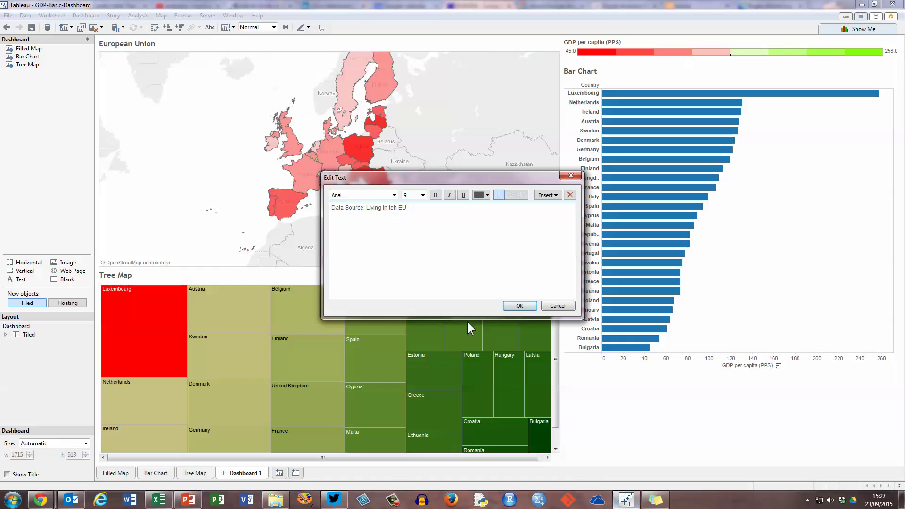
pyautogui.click(432, 211)
pyautogui.rightClick(432, 211)
pyautogui.click(457, 261)
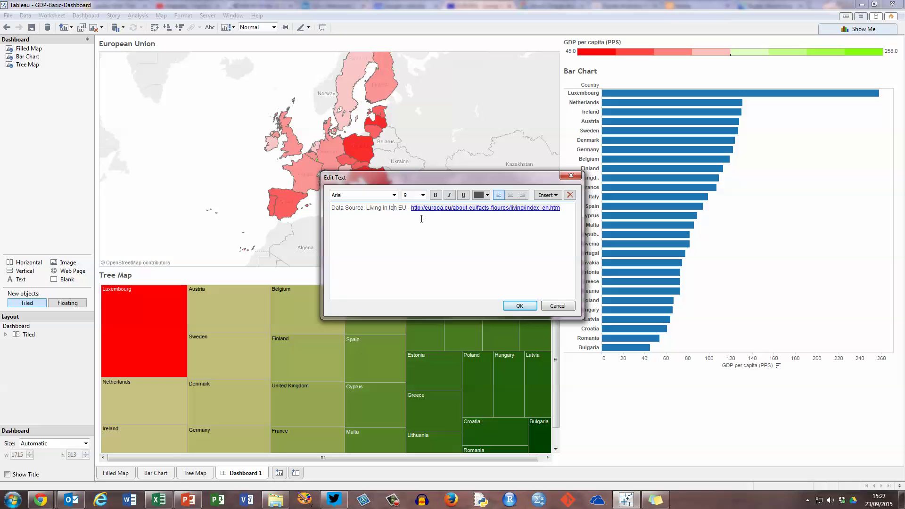
pyautogui.write('the')
pyautogui.click(520, 305)
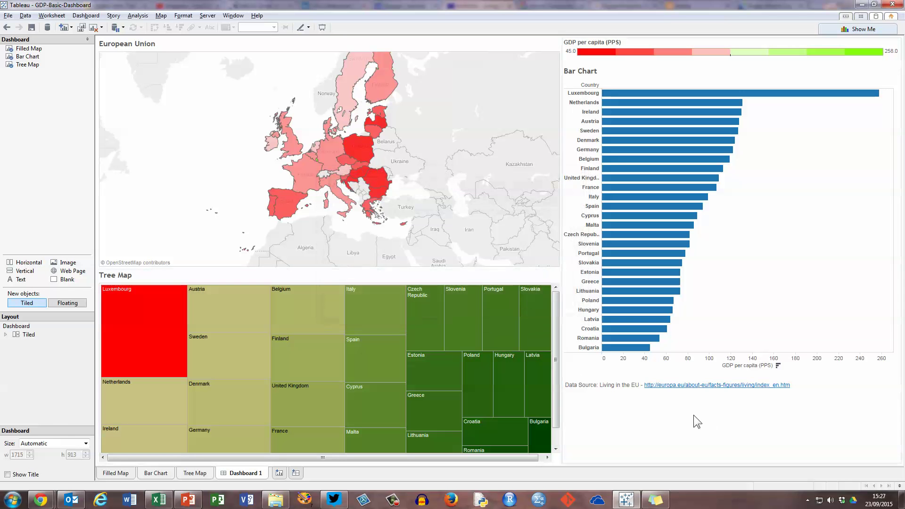
# Move the data-source text lower beneath the Bar Chart.
pyautogui.click(621, 384)
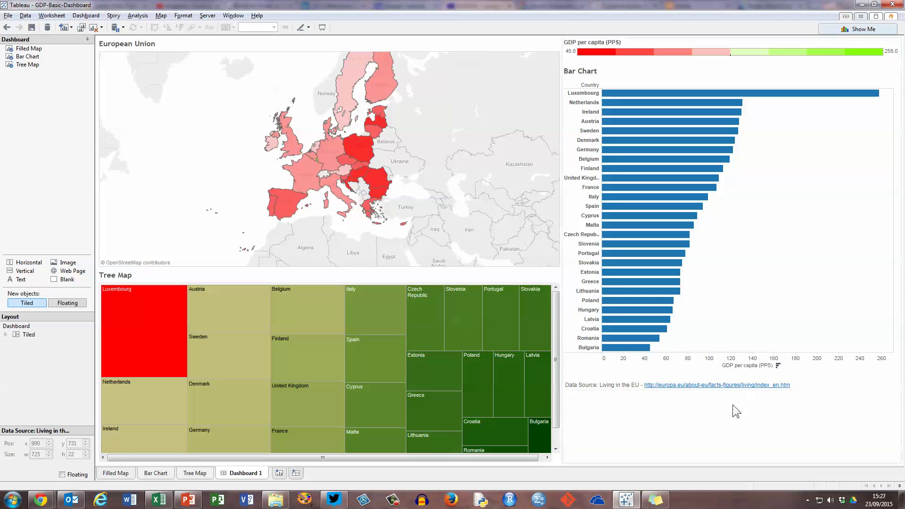
pyautogui.click(696, 371)
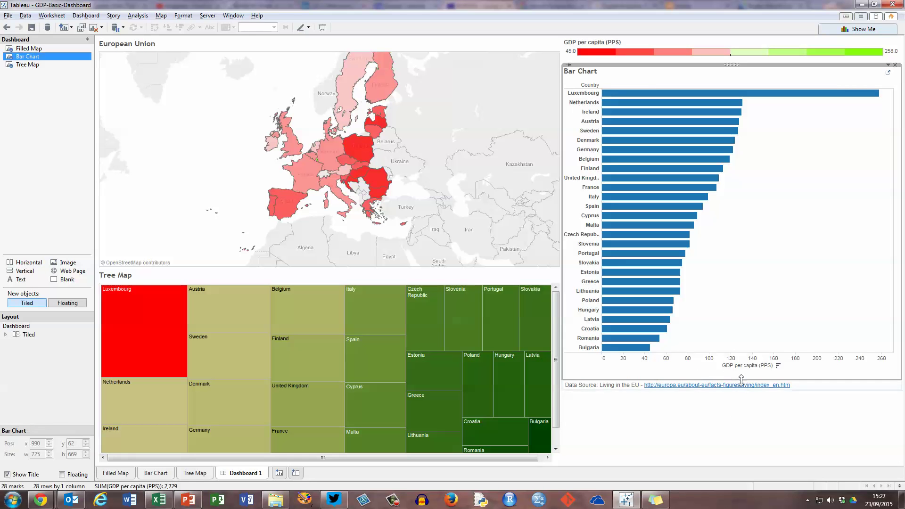
pyautogui.moveTo(740, 377); pyautogui.dragTo(740, 419)
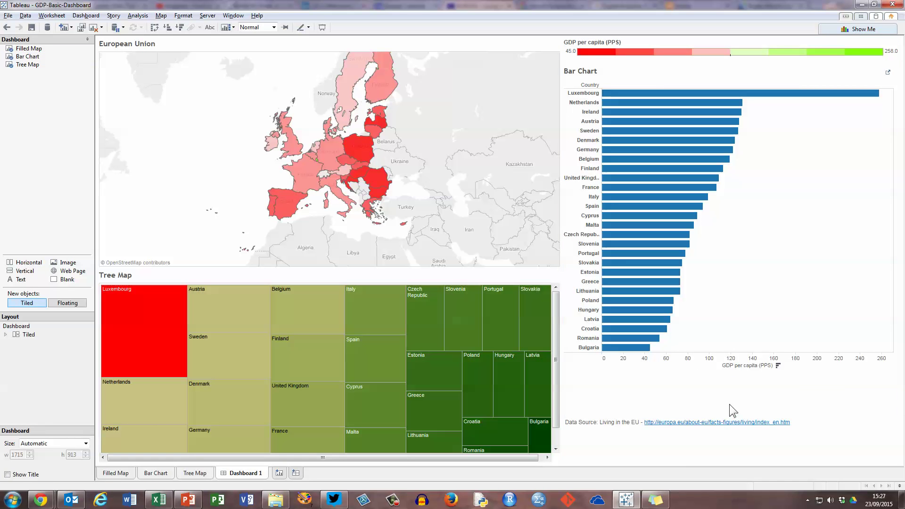
pyautogui.click(676, 445)
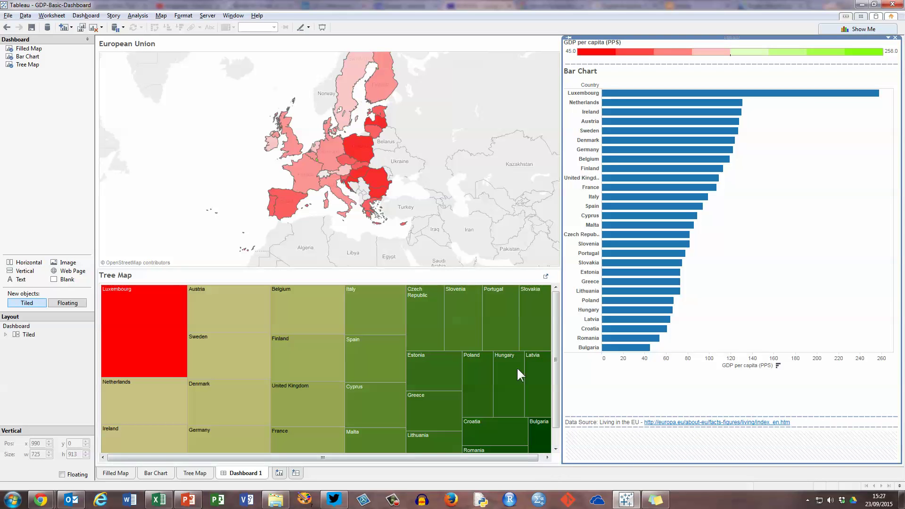
pyautogui.click(513, 270)
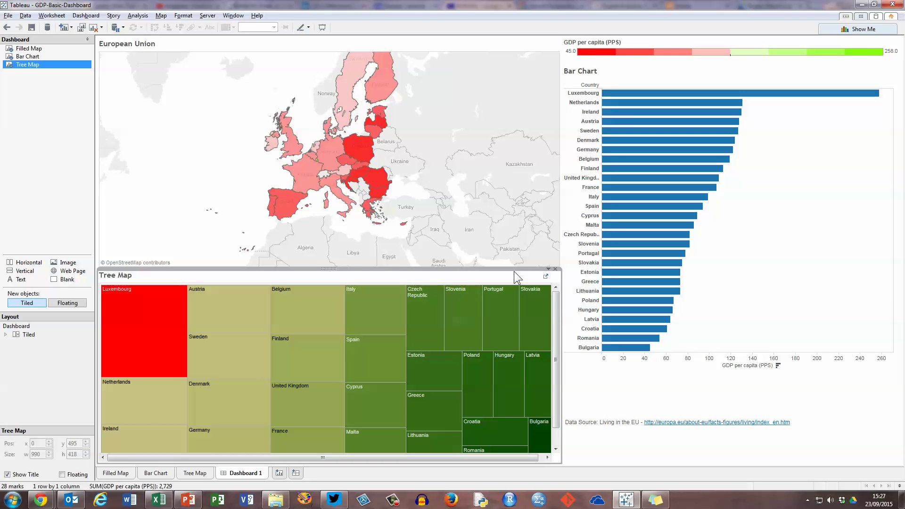